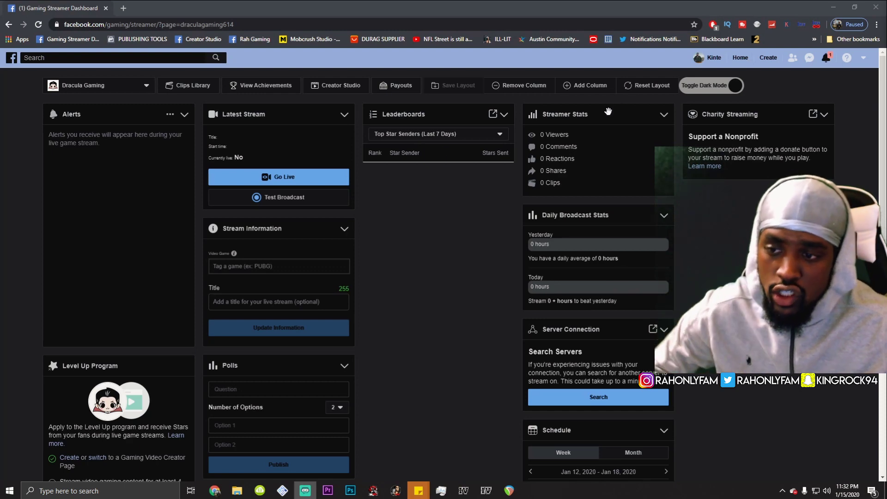
Move the Streamer Stats panel into a new column so the Leaderboards column is wider
{"action": "left_click_drag", "start_coordinate": [608, 113], "coordinate": [534, 252]}
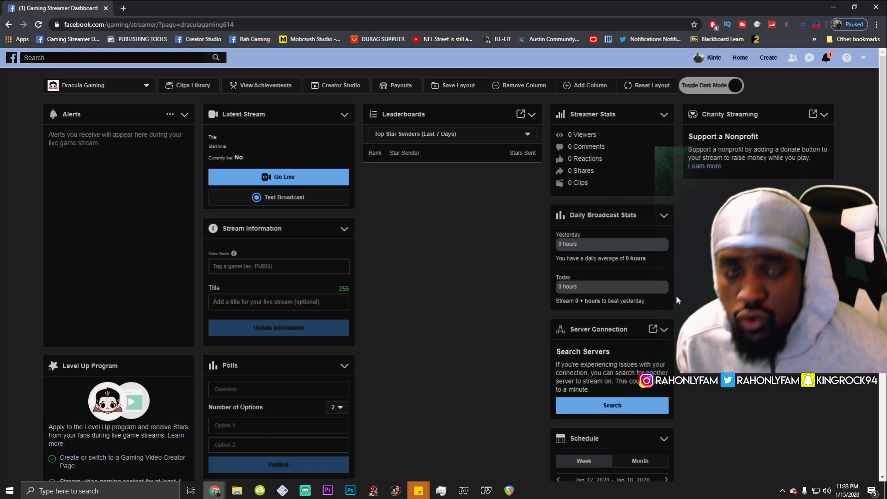
Run the Server Connection panel's Search speed test to find a better streaming server
{"action": "scroll", "coordinate": [678, 273], "scroll_direction": "down", "scroll_amount": 3}
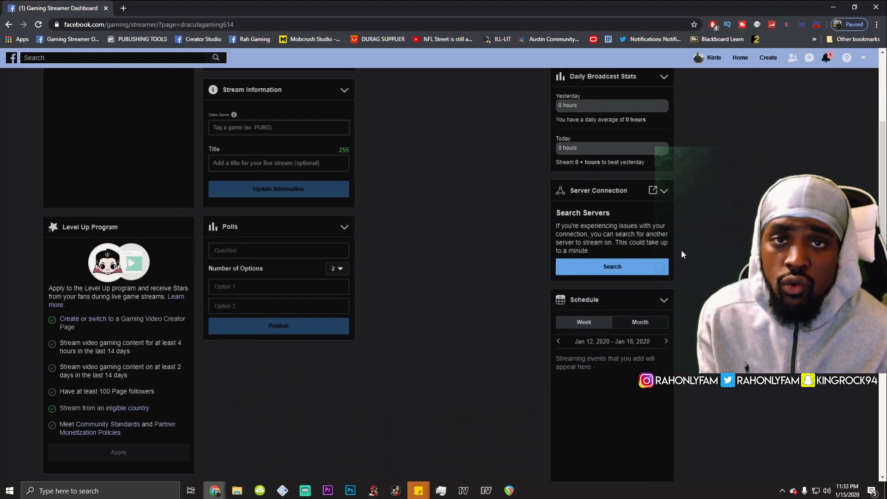
{"action": "left_click", "coordinate": [667, 273]}
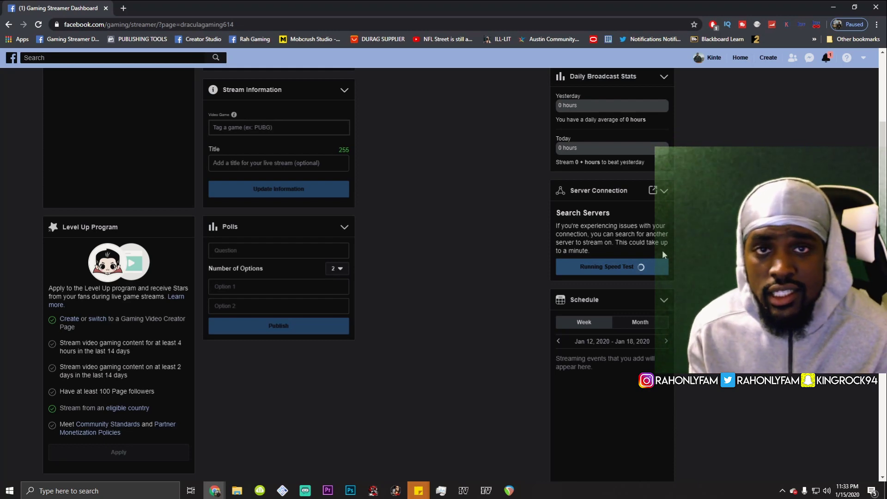
{"action": "scroll", "coordinate": [233, 263], "scroll_direction": "up", "scroll_amount": 1}
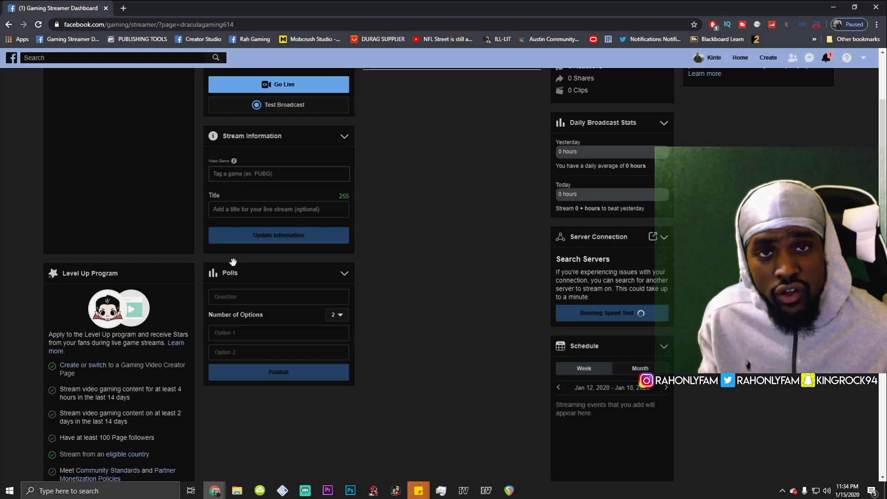
Wait for the speed test to list ingest servers, the first at 7 ms RTT and 114.3 Mbps
{"action": "scroll", "coordinate": [230, 256], "scroll_direction": "down", "scroll_amount": 8}
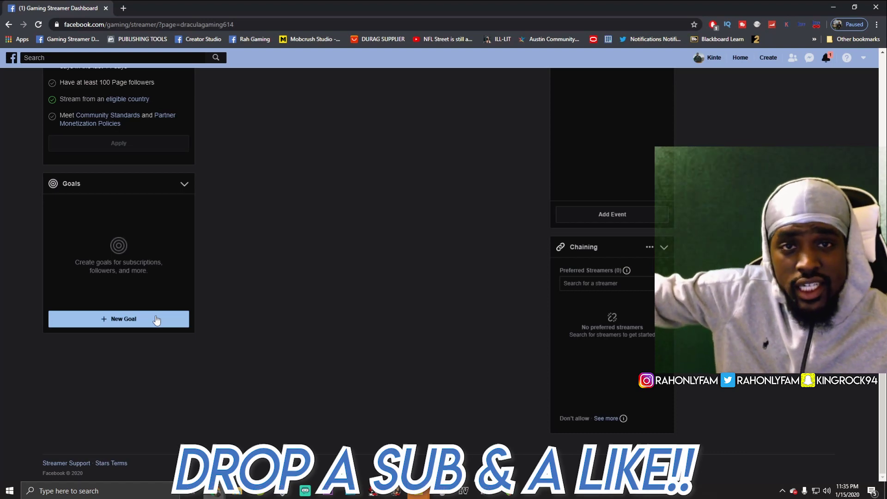
{"action": "scroll", "coordinate": [171, 328], "scroll_direction": "up", "scroll_amount": 10}
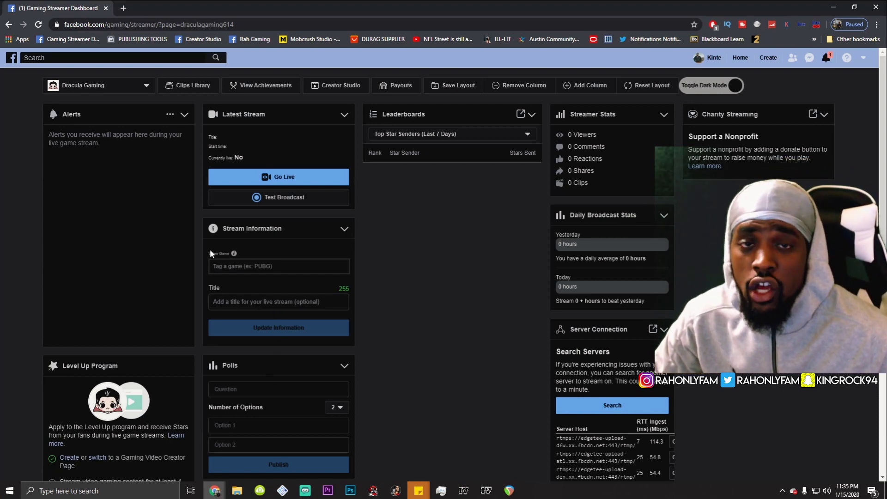
{"action": "scroll", "coordinate": [211, 253], "scroll_direction": "down", "scroll_amount": 2}
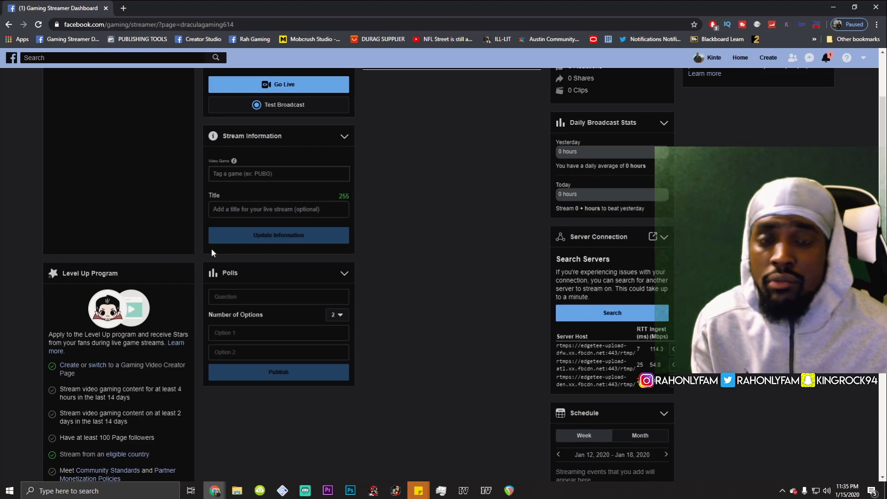
{"action": "scroll", "coordinate": [165, 439], "scroll_direction": "down", "scroll_amount": 3}
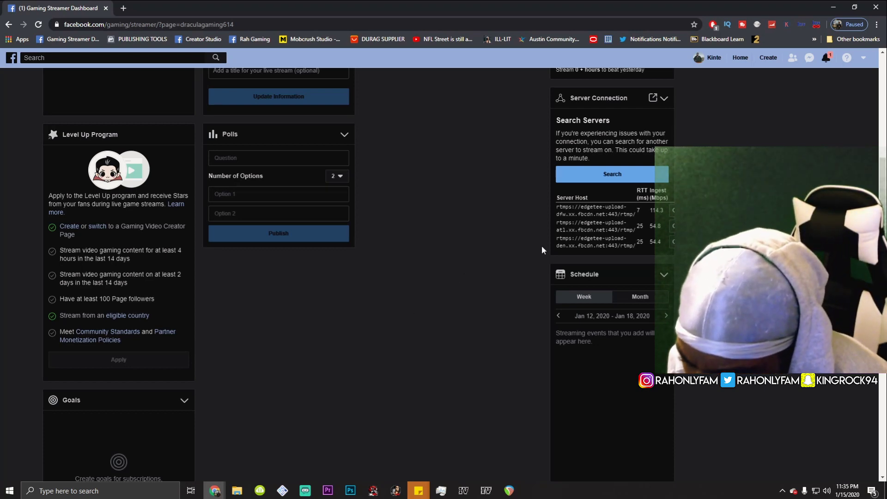
{"action": "scroll", "coordinate": [544, 250], "scroll_direction": "up", "scroll_amount": 2}
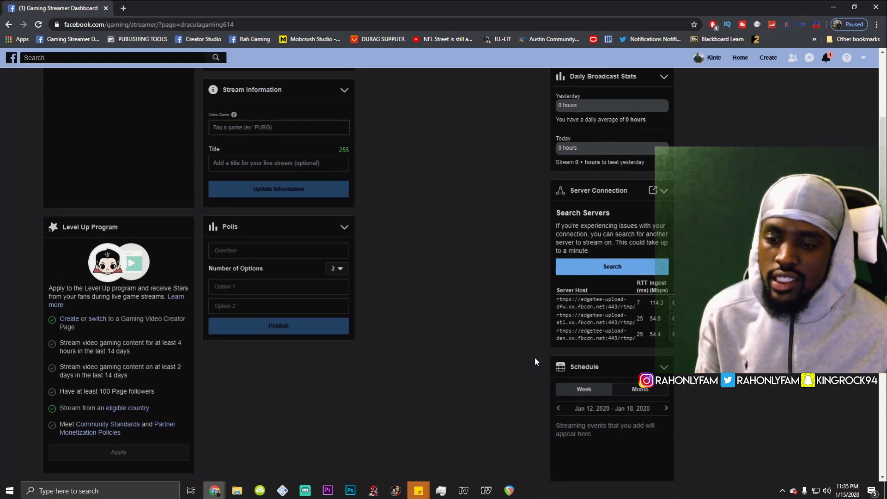
{"action": "scroll", "coordinate": [487, 296], "scroll_direction": "up", "scroll_amount": 3}
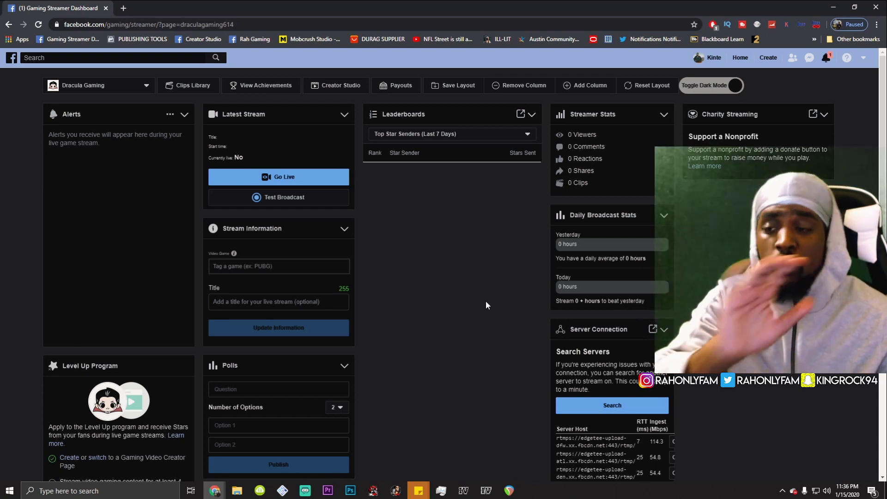
{"action": "left_click", "coordinate": [307, 182]}
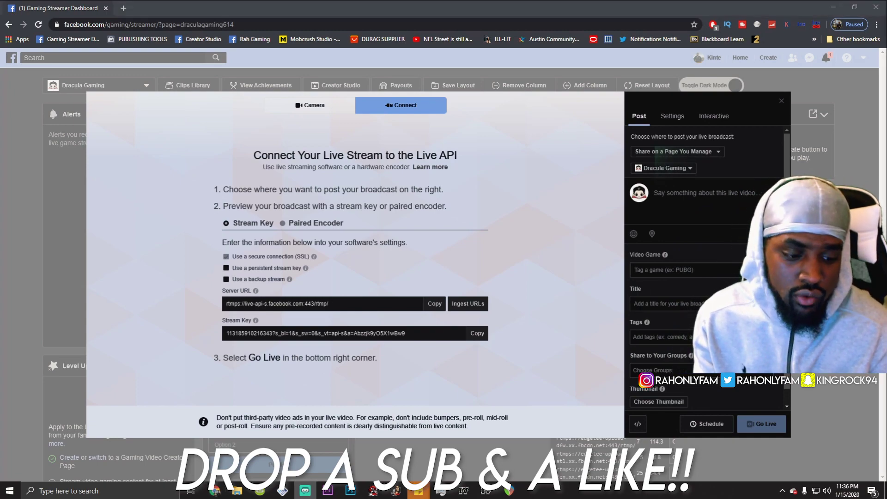
Restore Streamlabs OBS and dock Chrome with Facebook's Live API setup to the left half
{"action": "left_click", "coordinate": [306, 491]}
{"action": "left_click_drag", "start_coordinate": [258, 44], "coordinate": [657, 9]}
{"action": "left_click_drag", "start_coordinate": [202, 11], "coordinate": [0, 92]}
Place Streamlabs OBS on the right and set its stream type to Custom Streaming Server
{"action": "left_click", "coordinate": [485, 161]}
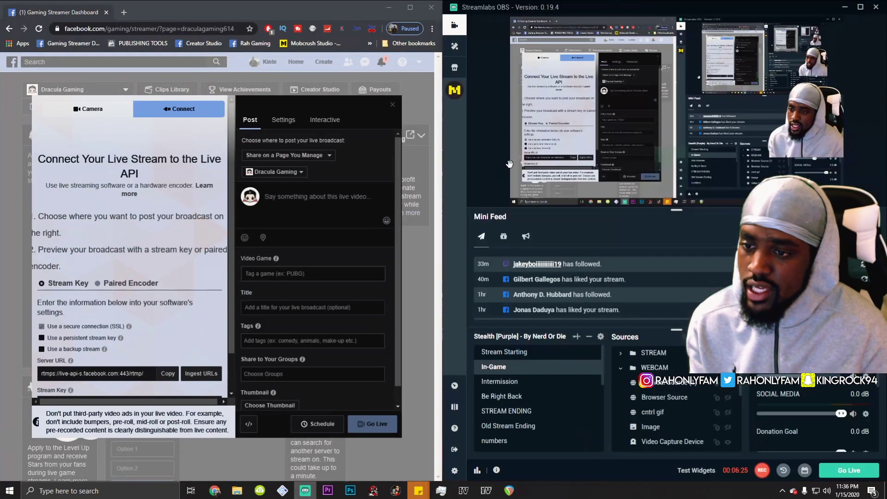
{"action": "left_click", "coordinate": [455, 471]}
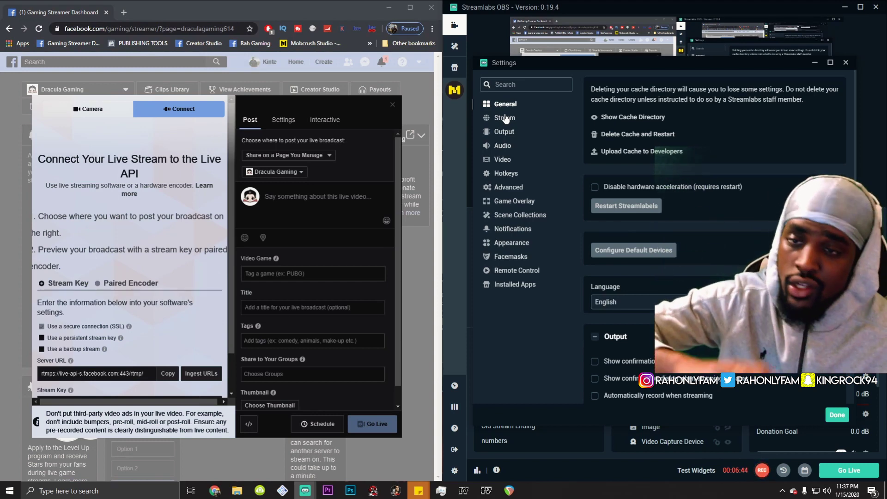
{"action": "left_click", "coordinate": [506, 119]}
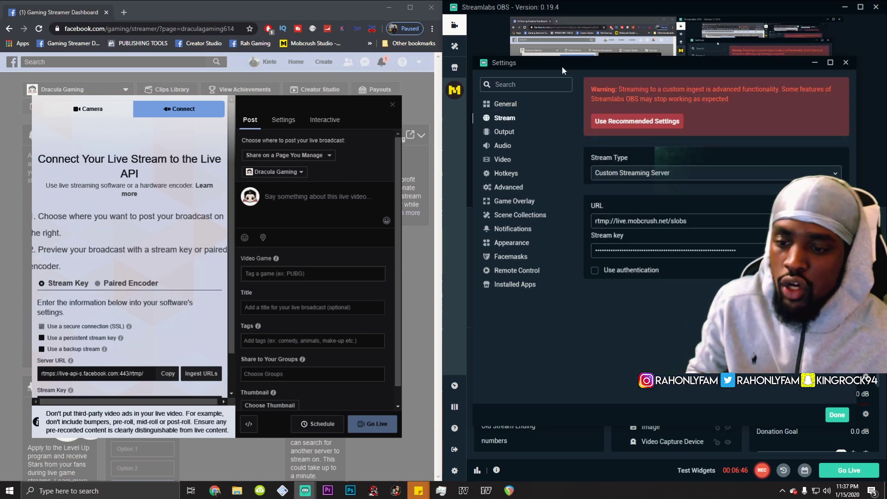
{"action": "left_click", "coordinate": [680, 180]}
{"action": "left_click", "coordinate": [663, 187]}
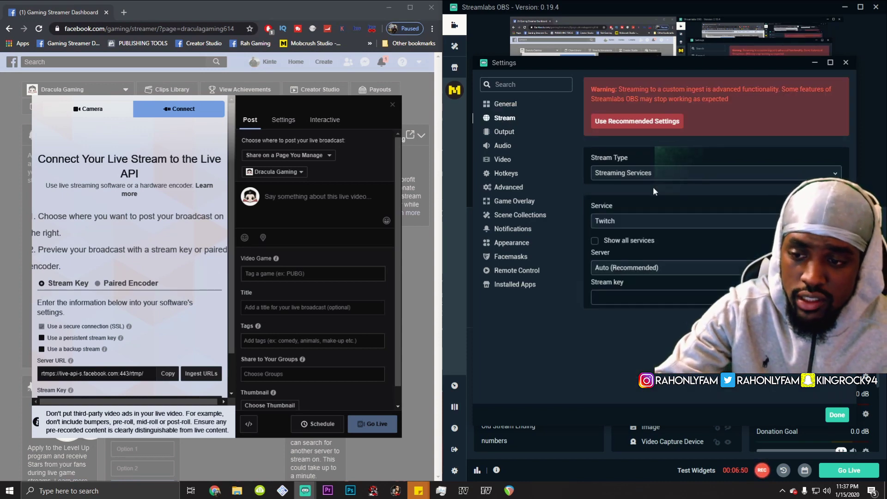
{"action": "left_click", "coordinate": [648, 177]}
{"action": "left_click", "coordinate": [638, 220]}
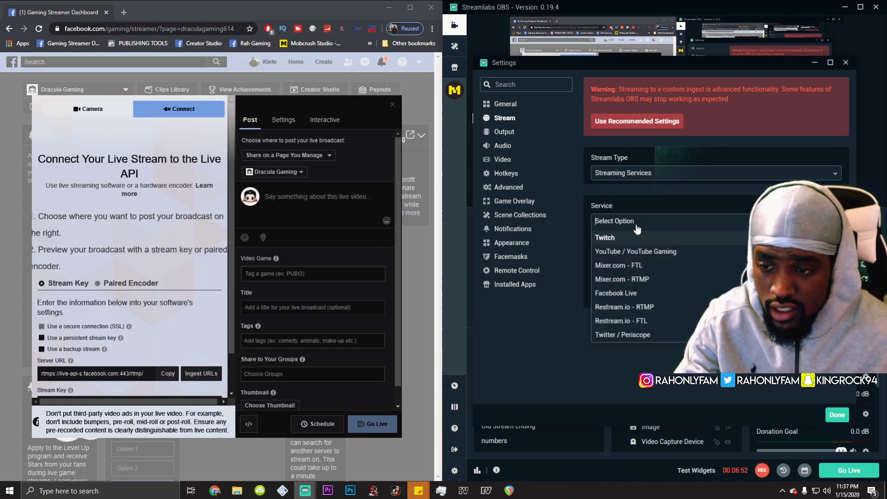
{"action": "left_click", "coordinate": [640, 178]}
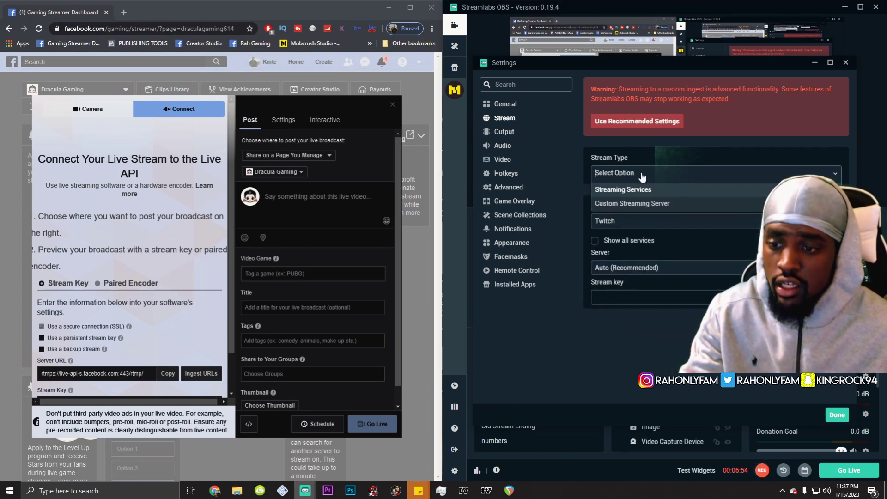
{"action": "left_click", "coordinate": [641, 200]}
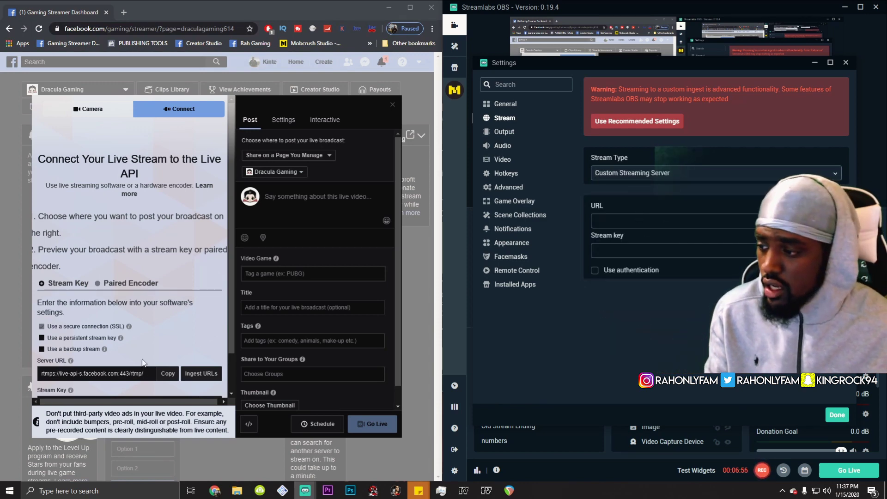
Copy Facebook's rtmps server URL into the Streamlabs URL field
{"action": "scroll", "coordinate": [153, 260], "scroll_direction": "down", "scroll_amount": 1}
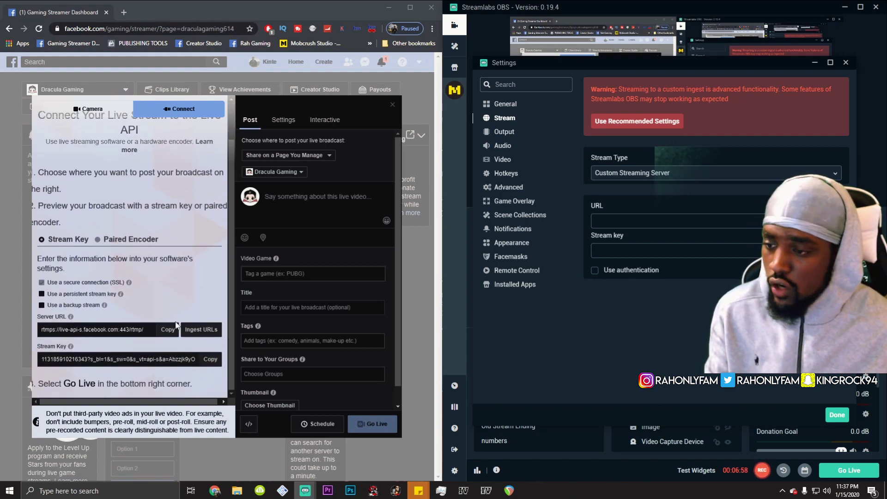
{"action": "left_click", "coordinate": [168, 329]}
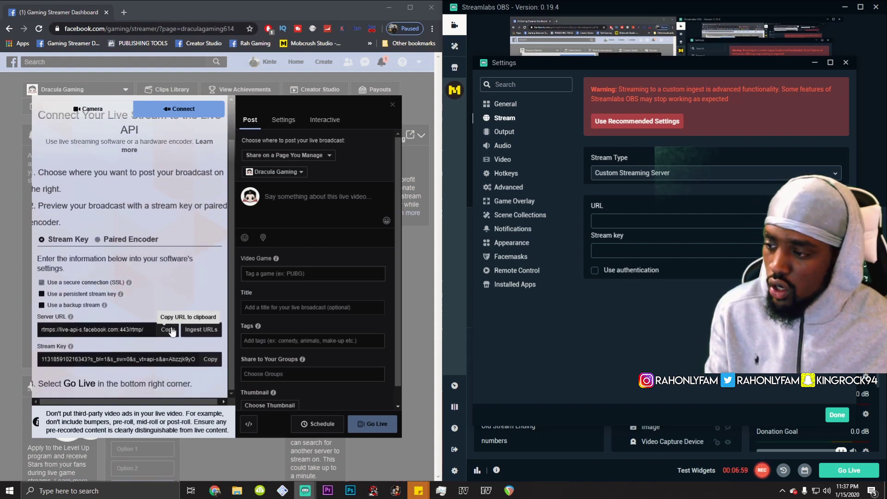
{"action": "left_click", "coordinate": [678, 217]}
{"action": "key", "text": "ctrl+v"}
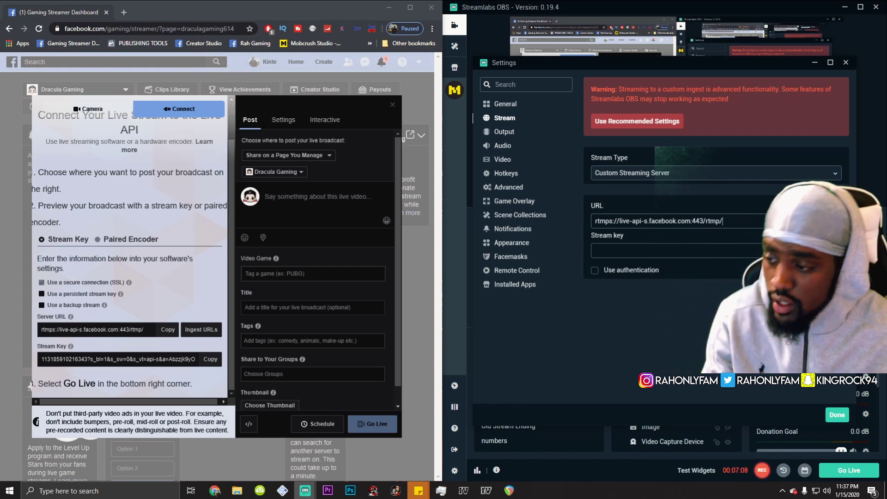
Paste Facebook's stream key into the Stream key field and save the settings
{"action": "left_click", "coordinate": [214, 362]}
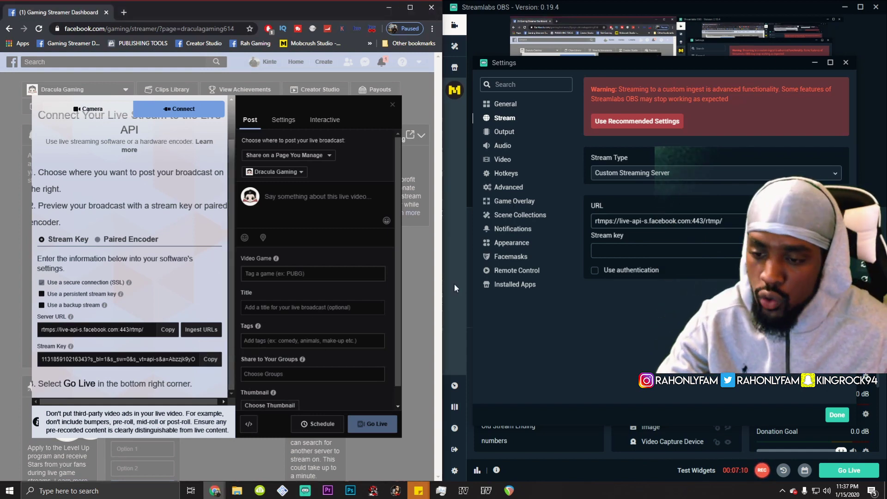
{"action": "left_click", "coordinate": [601, 251]}
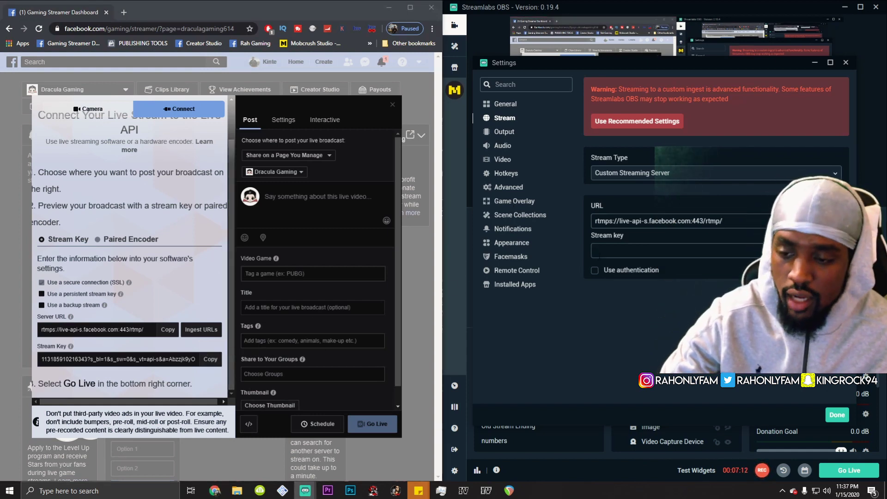
{"action": "key", "text": "ctrl+v"}
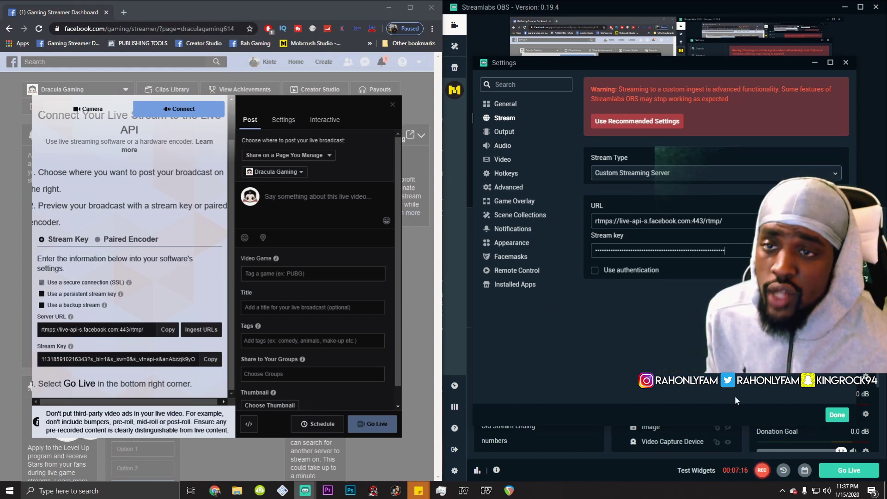
{"action": "left_click", "coordinate": [837, 414]}
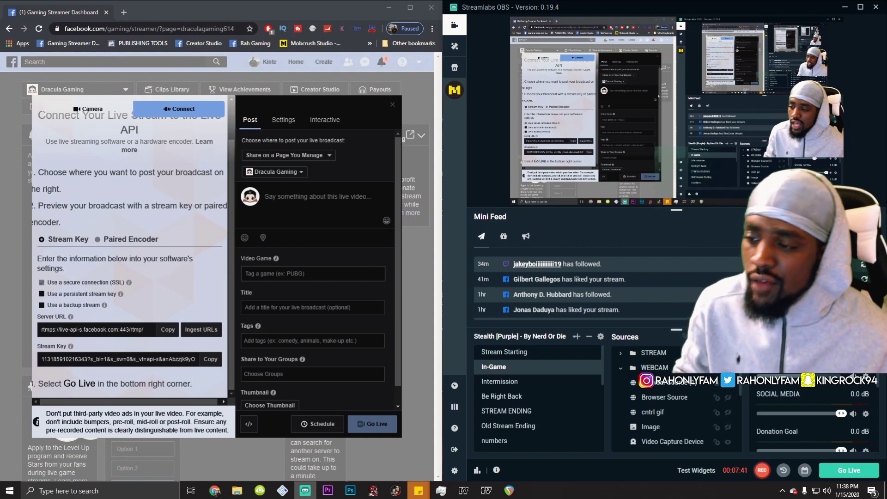
{"action": "left_click", "coordinate": [336, 208]}
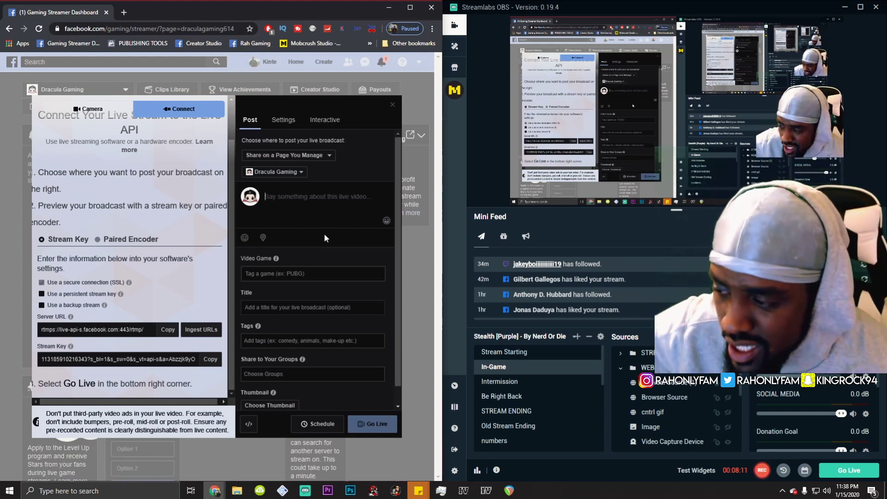
{"action": "left_click", "coordinate": [342, 271]}
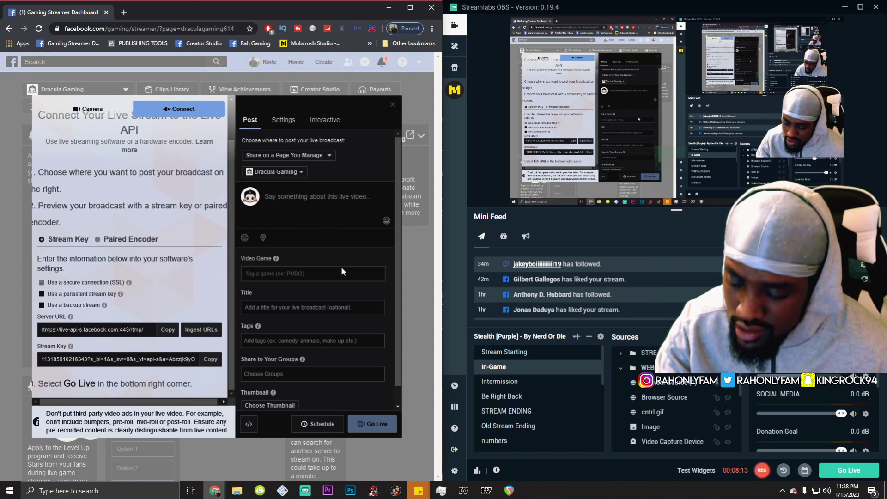
Search 'PUB' and choose PUBG Mobile as the live post's video game
{"action": "type", "text": "PUB"}
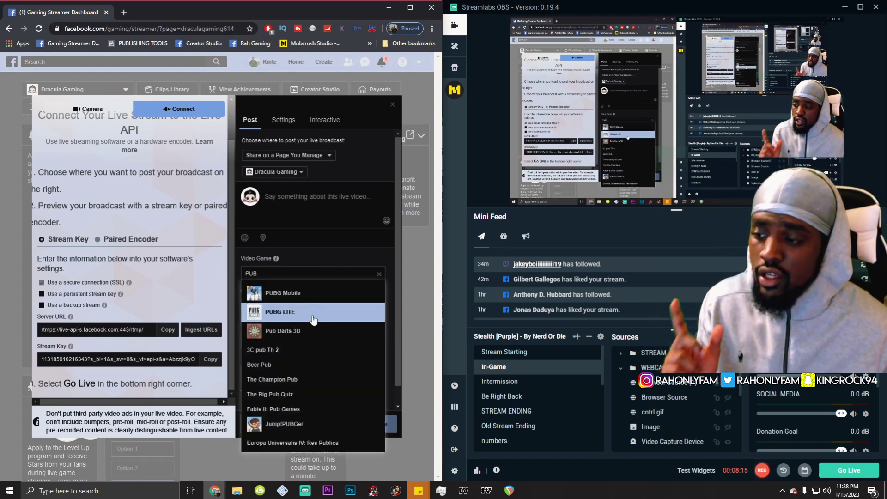
{"action": "left_click", "coordinate": [313, 293]}
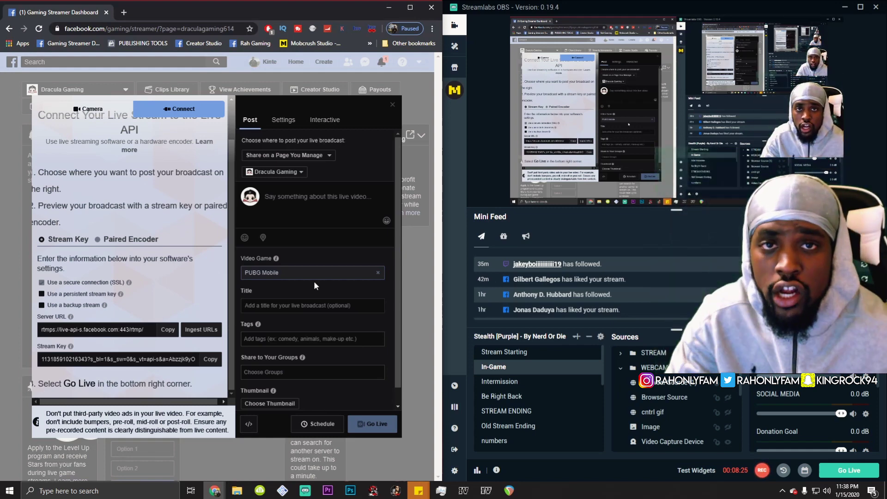
{"action": "left_click", "coordinate": [304, 306]}
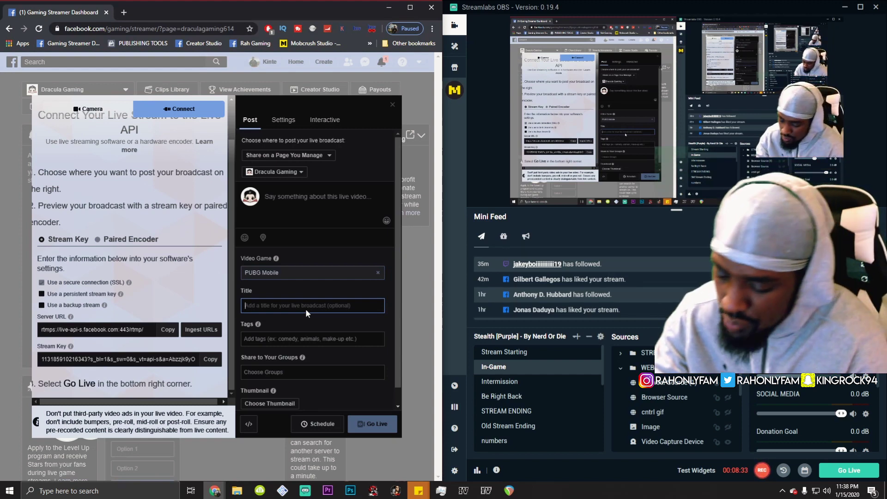
Enter 'LIVE...' as the live post's title
{"action": "type", "text": "LIVE"}
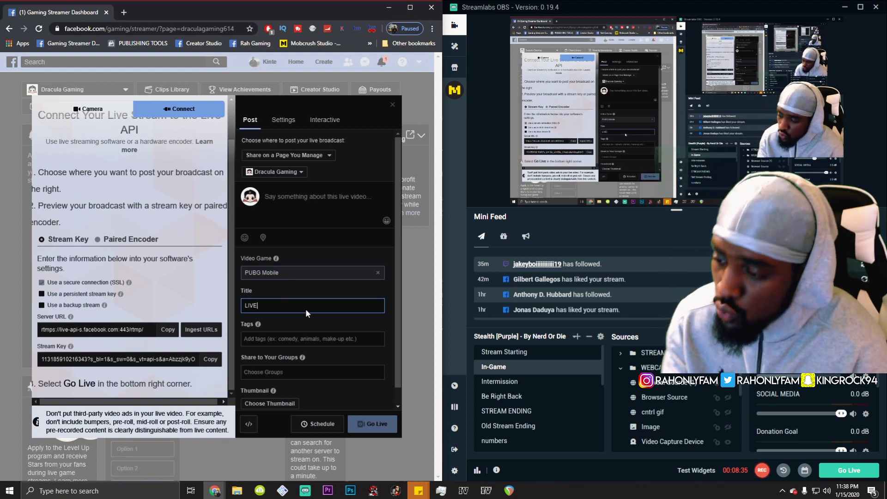
{"action": "type", "text": "..."}
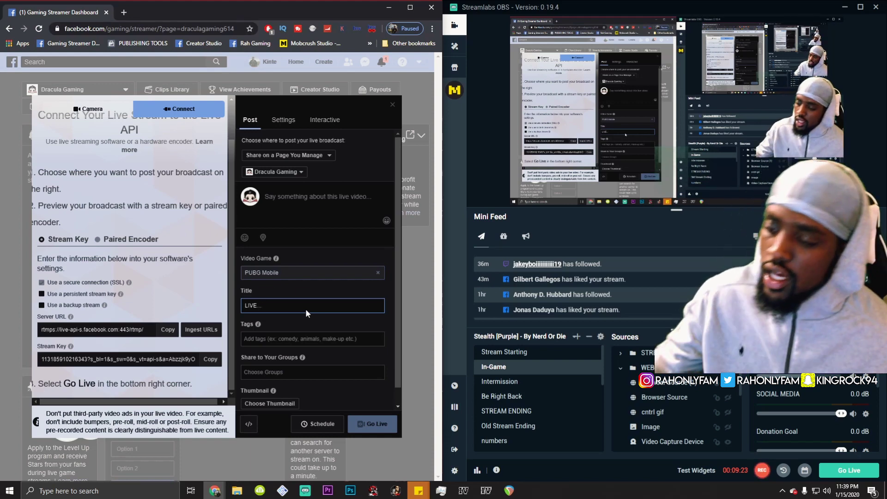
{"action": "scroll", "coordinate": [306, 308], "scroll_direction": "down", "scroll_amount": 1}
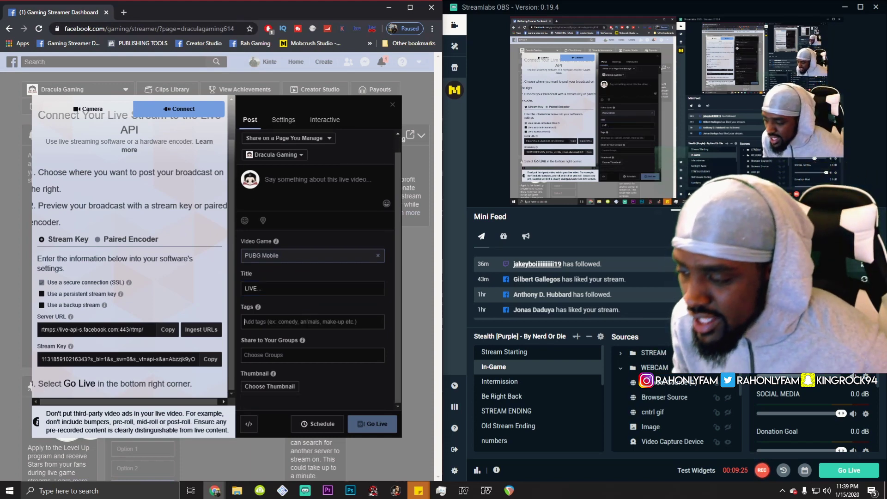
Tag the live post 'PLAYIN' after discarding the mistyped 'FORTNIT' tag
{"action": "left_click", "coordinate": [244, 321]}
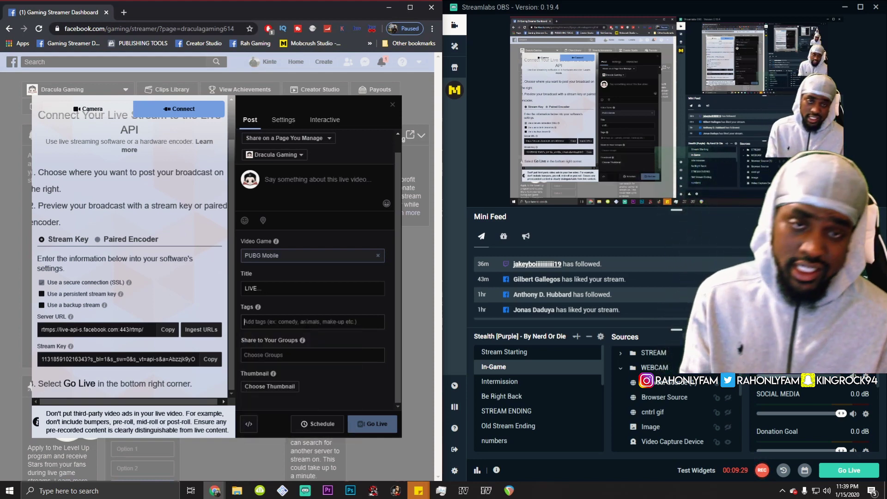
{"action": "type", "text": "FORTN"}
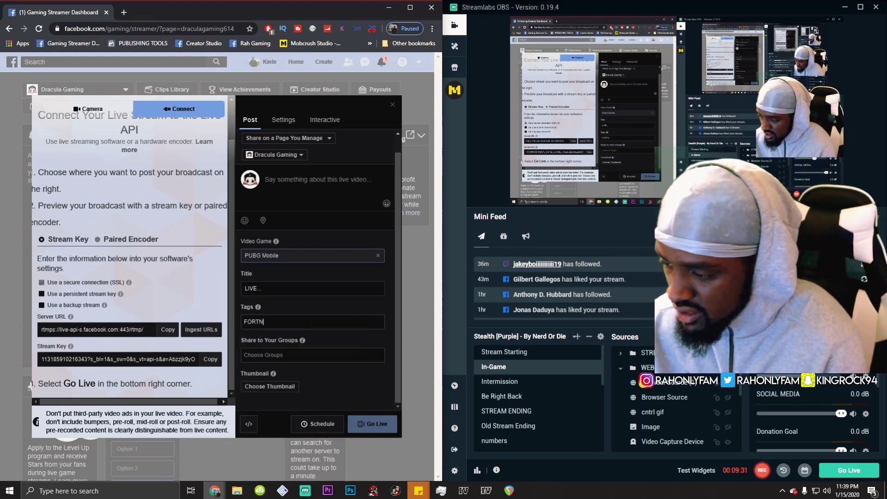
{"action": "type", "text": "IT"}
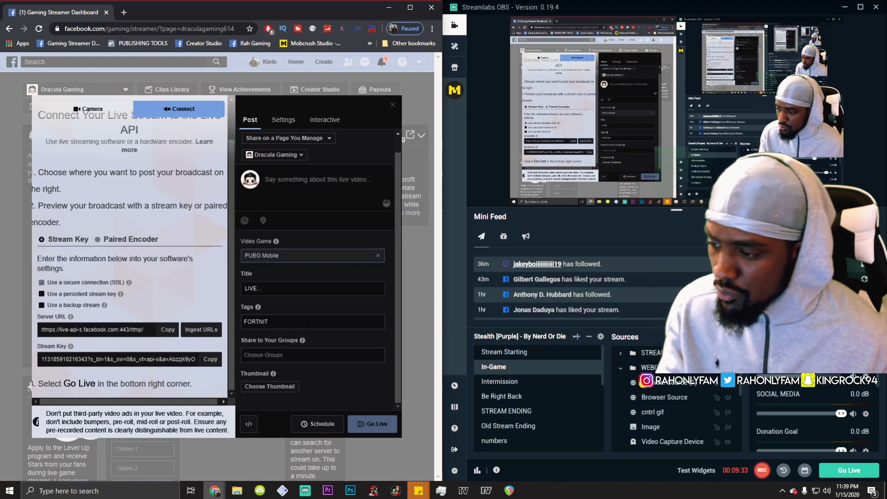
{"action": "key", "text": "BackSpace"}
{"action": "key", "text": "BackSpace"}
{"action": "key", "text": "BackSpace"}
{"action": "key", "text": "BackSpace"}
{"action": "key", "text": "BackSpace"}
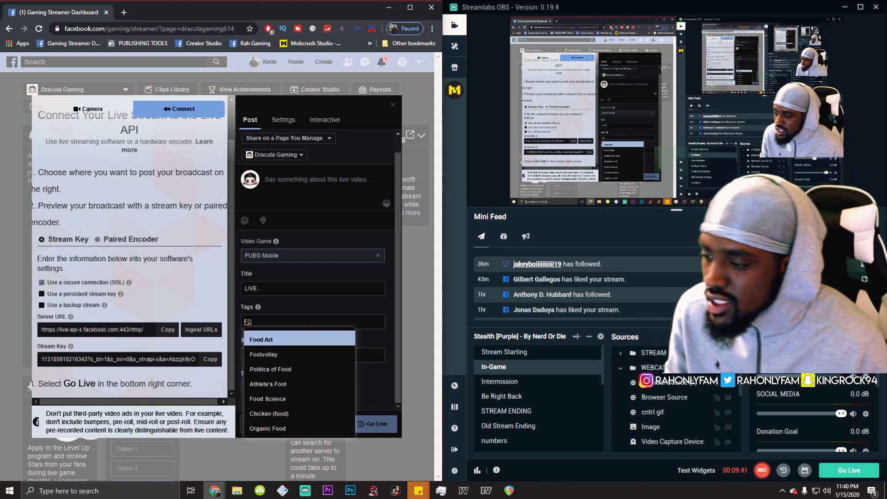
{"action": "key", "text": "Escape"}
{"action": "key", "text": "BackSpace"}
{"action": "key", "text": "BackSpace"}
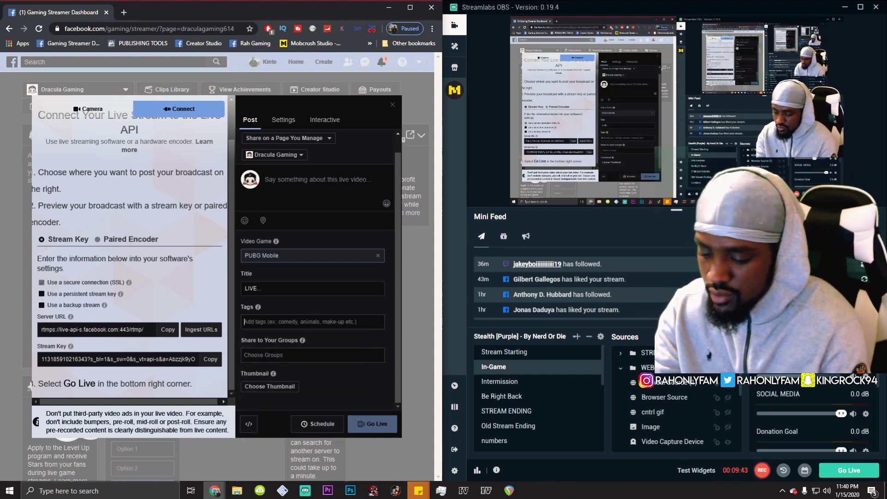
{"action": "type", "text": "PLAYIN"}
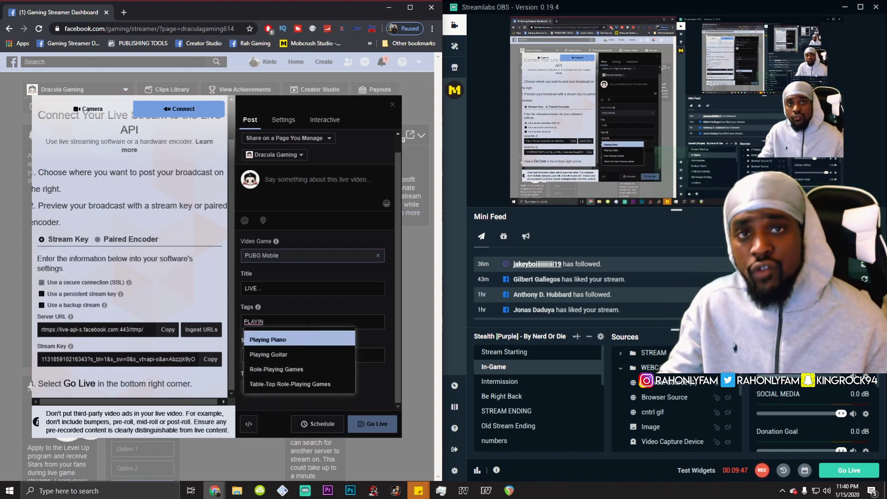
{"action": "left_click", "coordinate": [325, 308]}
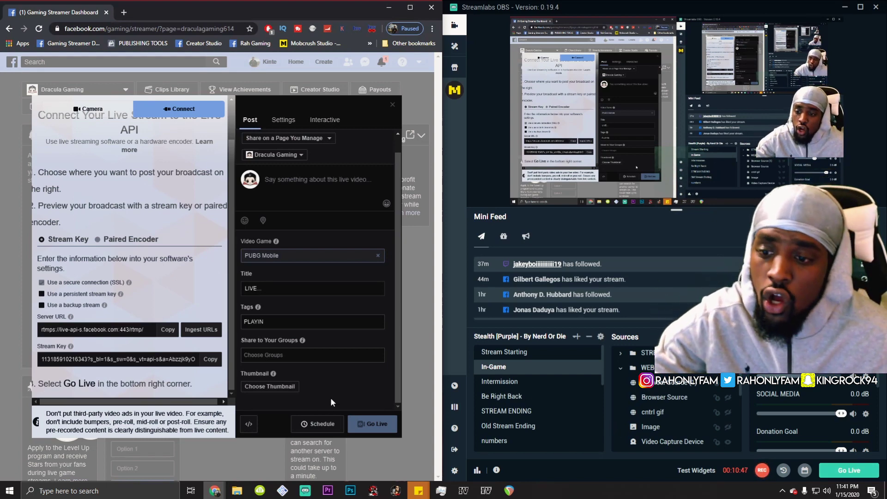
Go live from Streamlabs OBS to the PUBG Mobile 'LIVE...' Facebook post
{"action": "left_click", "coordinate": [858, 475]}
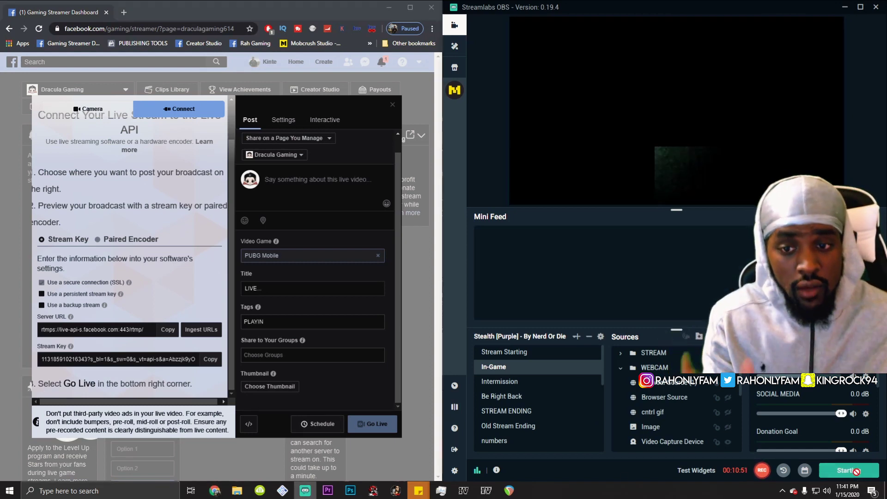